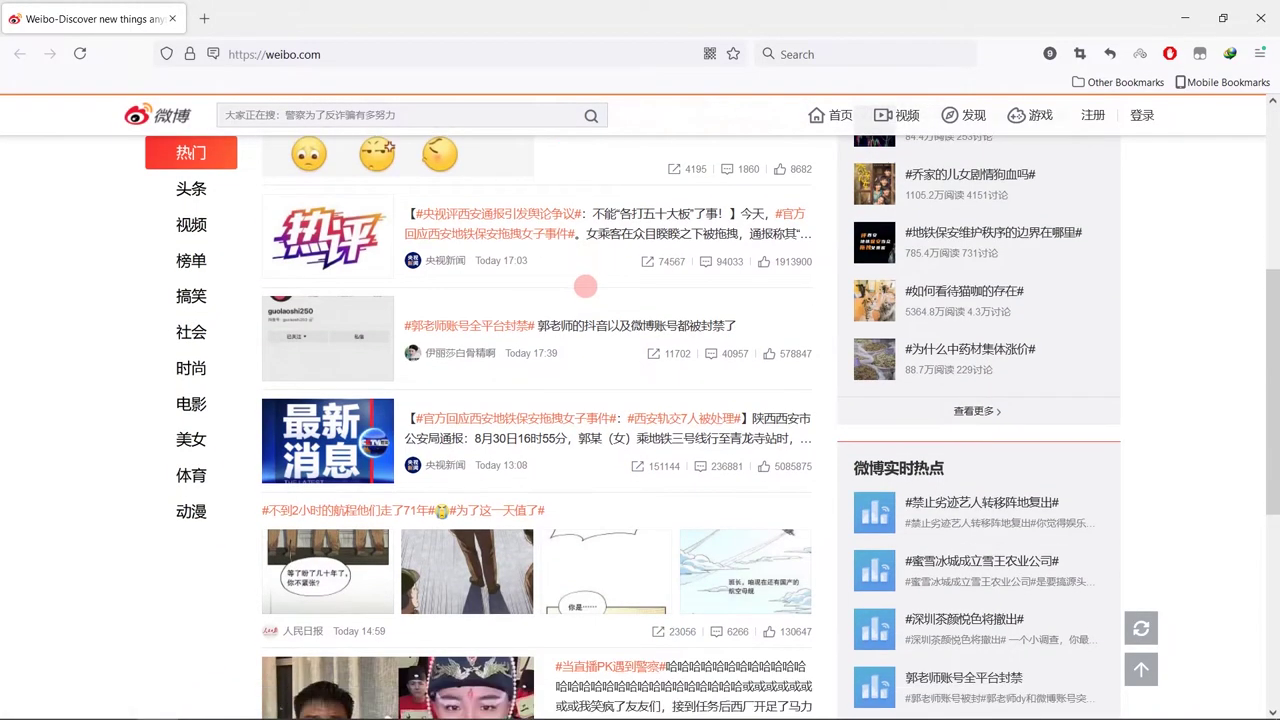
Step: Scroll through the 头条 headlines feed and the 微博实时热点 realtime hot-topics list
{"action": "scroll", "coordinate": [585, 287], "scroll_direction": "up", "scroll_amount": 15}
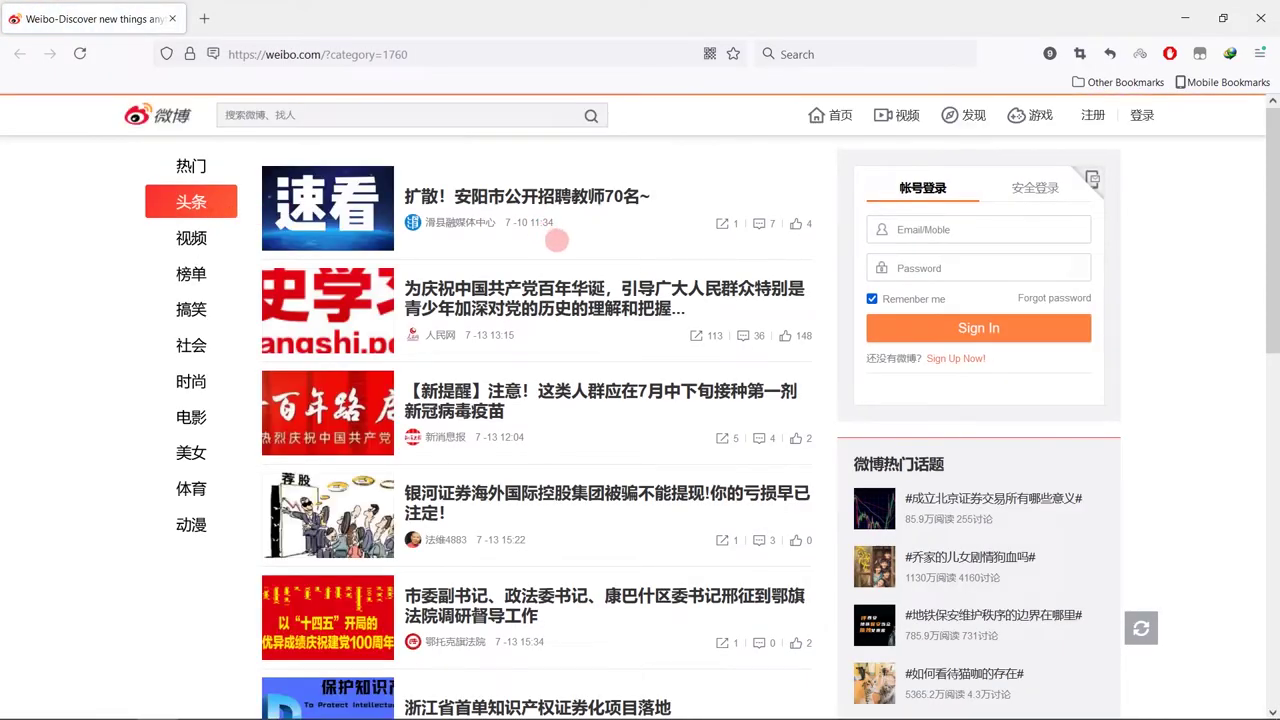
{"action": "scroll", "coordinate": [559, 243], "scroll_direction": "down", "scroll_amount": 5}
{"action": "scroll", "coordinate": [559, 243], "scroll_direction": "down", "scroll_amount": 3}
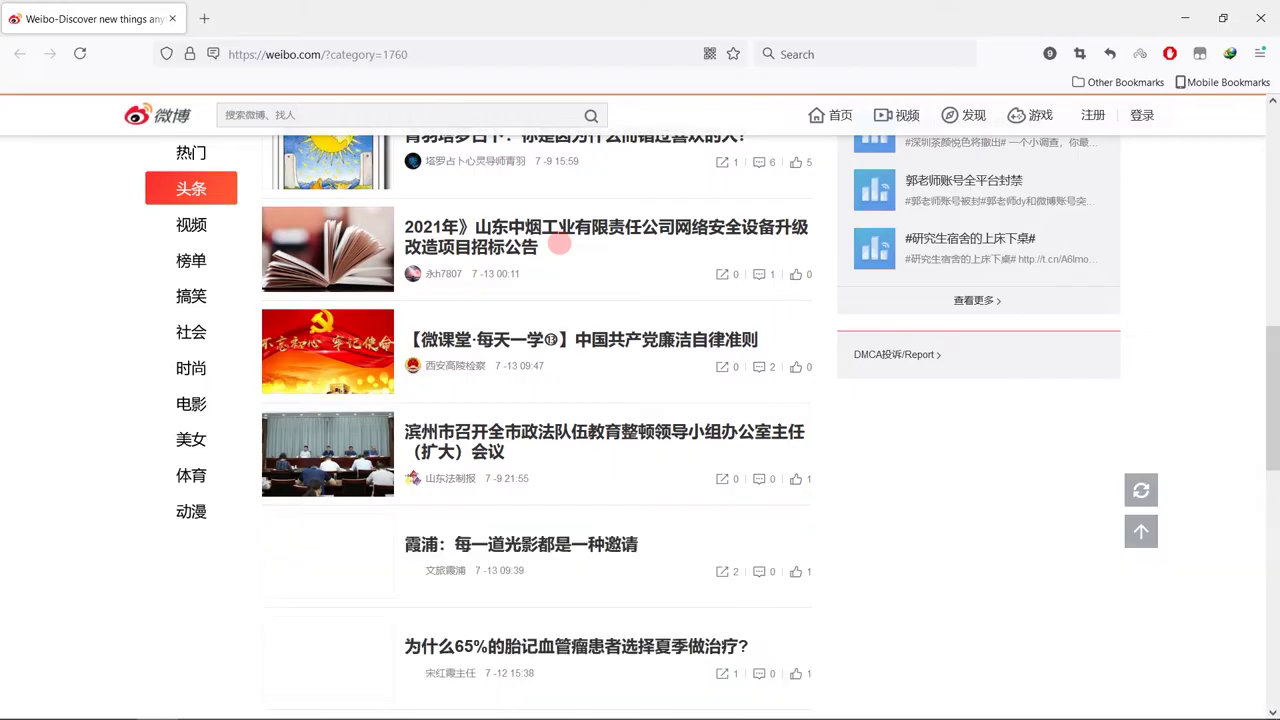
{"action": "scroll", "coordinate": [563, 245], "scroll_direction": "up", "scroll_amount": 3}
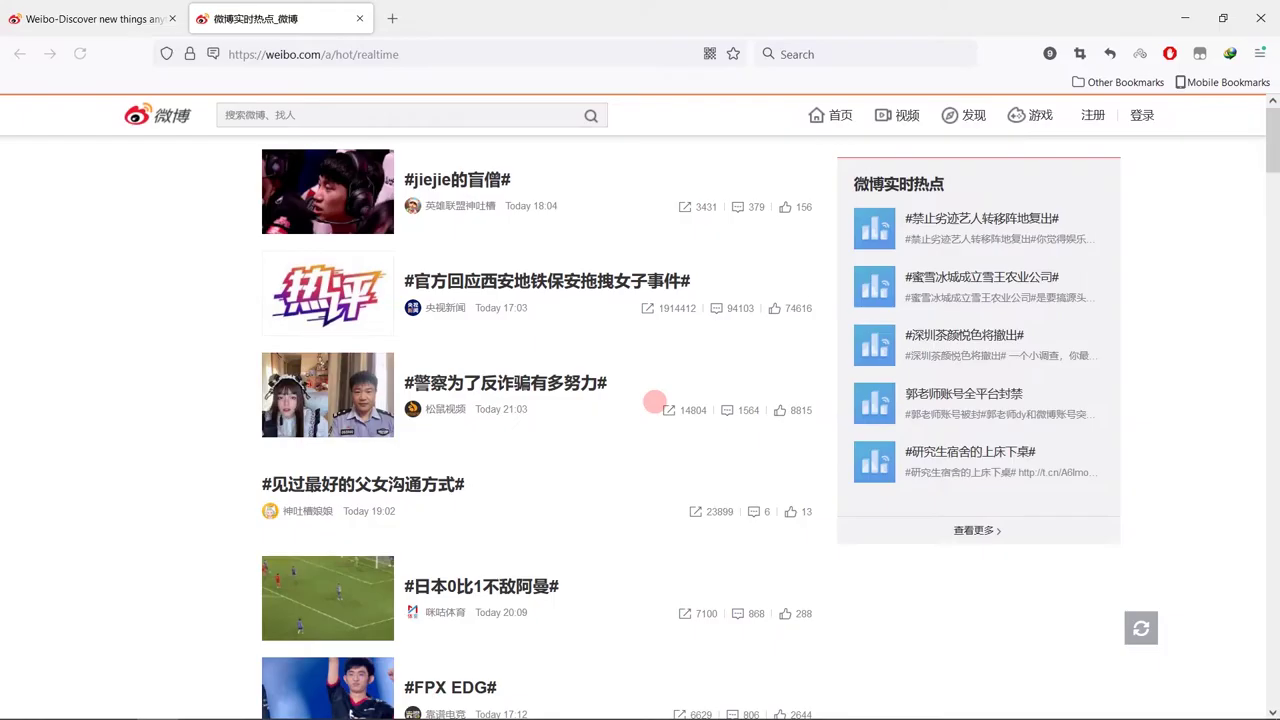
{"action": "scroll", "coordinate": [660, 401], "scroll_direction": "down", "scroll_amount": 3}
{"action": "scroll", "coordinate": [654, 401], "scroll_direction": "down", "scroll_amount": 3}
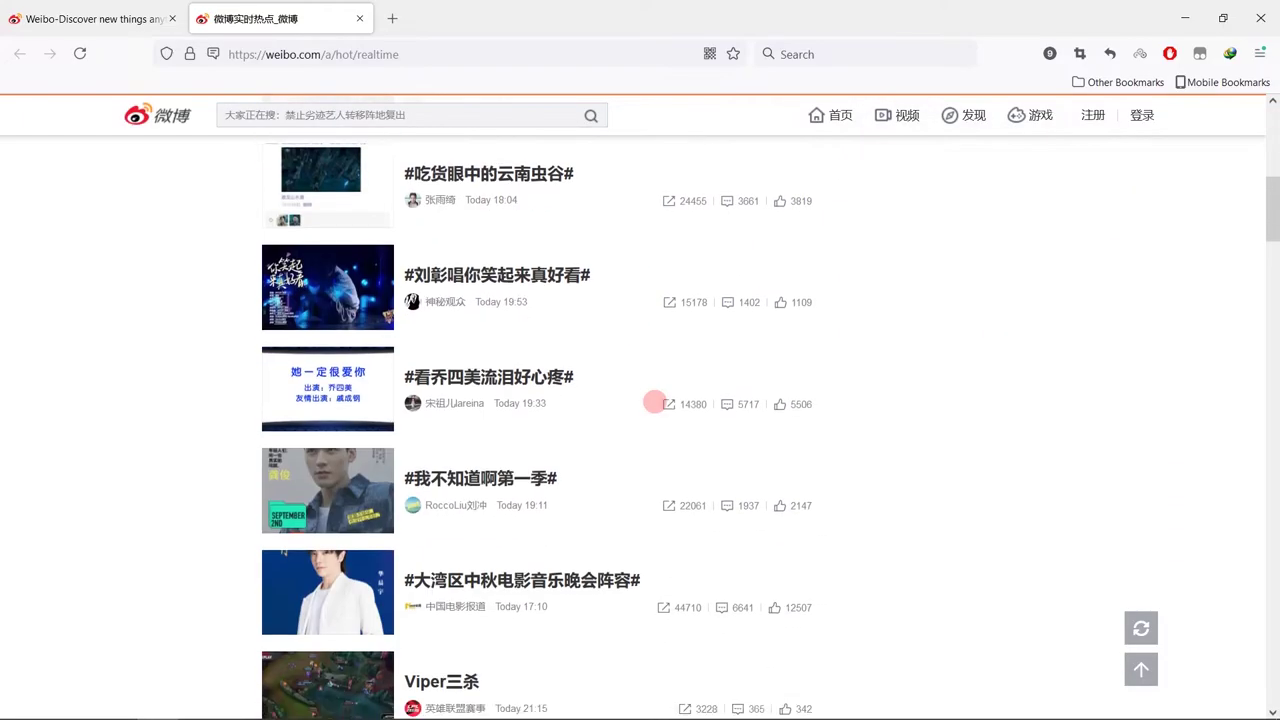
{"action": "scroll", "coordinate": [654, 401], "scroll_direction": "down", "scroll_amount": 10}
{"action": "scroll", "coordinate": [654, 401], "scroll_direction": "down", "scroll_amount": 5}
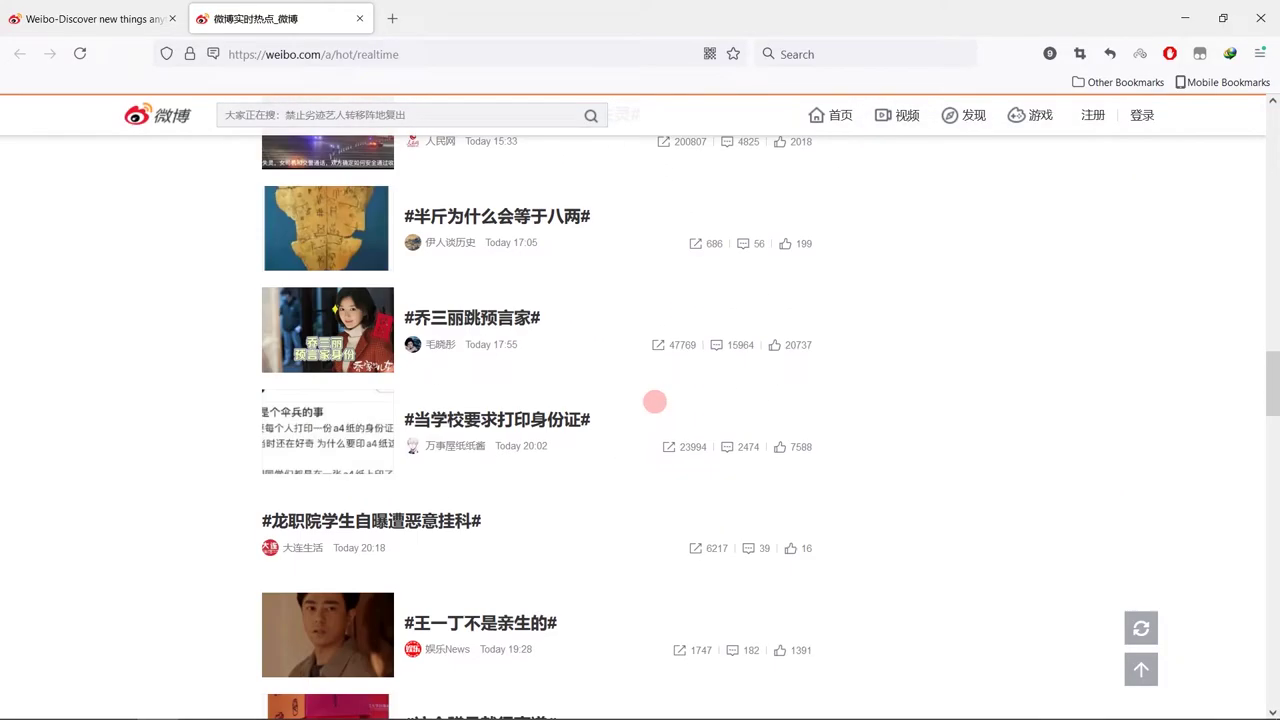
{"action": "scroll", "coordinate": [654, 401], "scroll_direction": "up", "scroll_amount": 6}
{"action": "scroll", "coordinate": [654, 401], "scroll_direction": "up", "scroll_amount": 20}
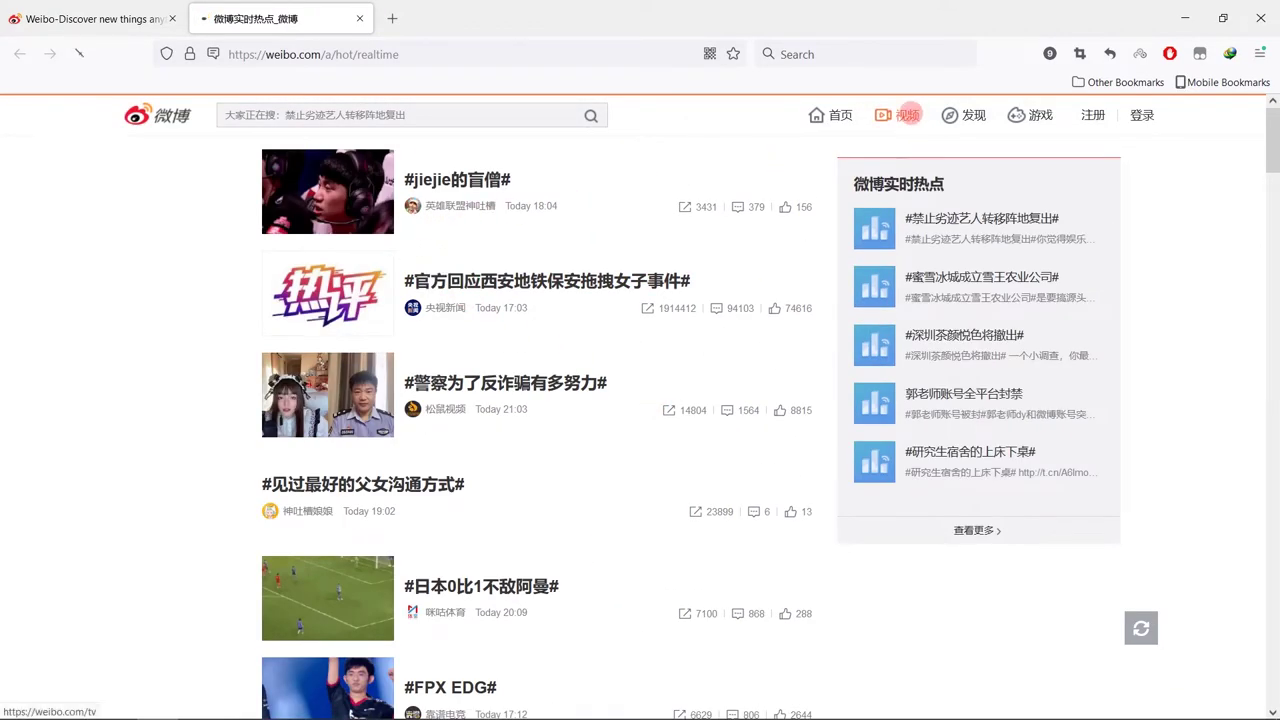
Step: Browse the 视频 video page, then return via the 热门 icon to the weibo.com homepage
{"action": "left_click", "coordinate": [907, 115]}
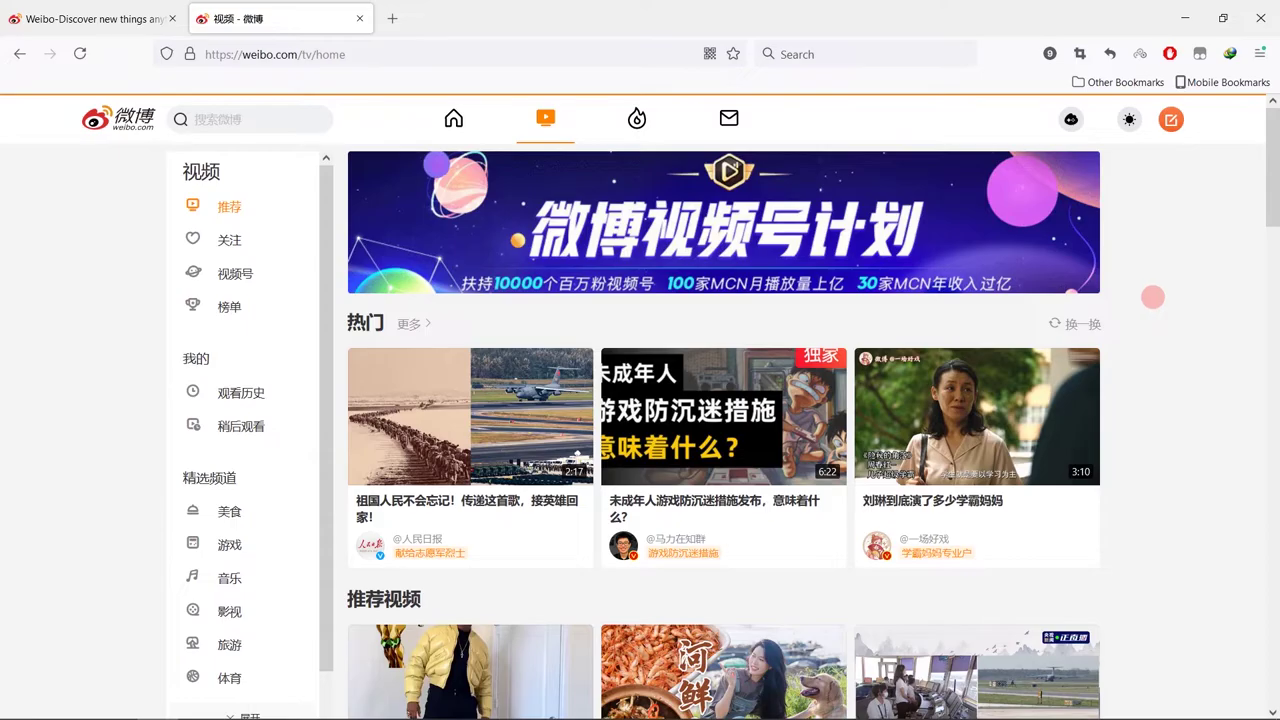
{"action": "scroll", "coordinate": [1158, 297], "scroll_direction": "down", "scroll_amount": 6}
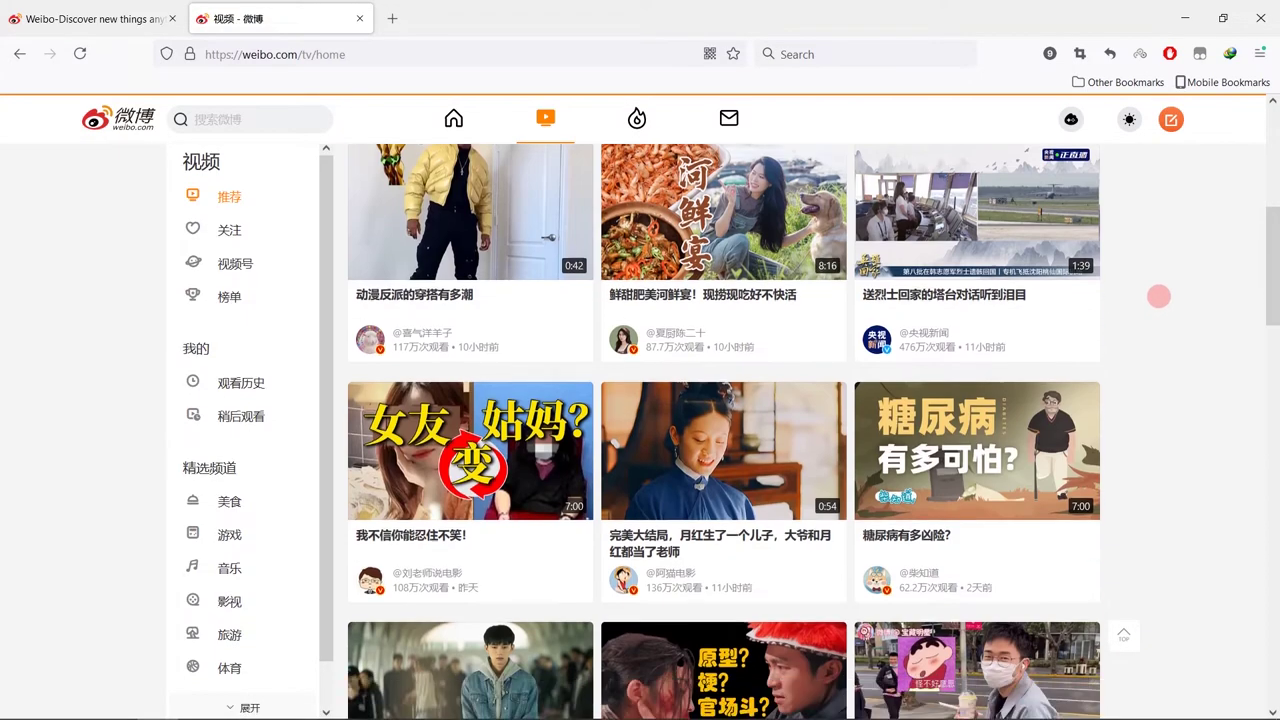
{"action": "scroll", "coordinate": [1158, 297], "scroll_direction": "down", "scroll_amount": 10}
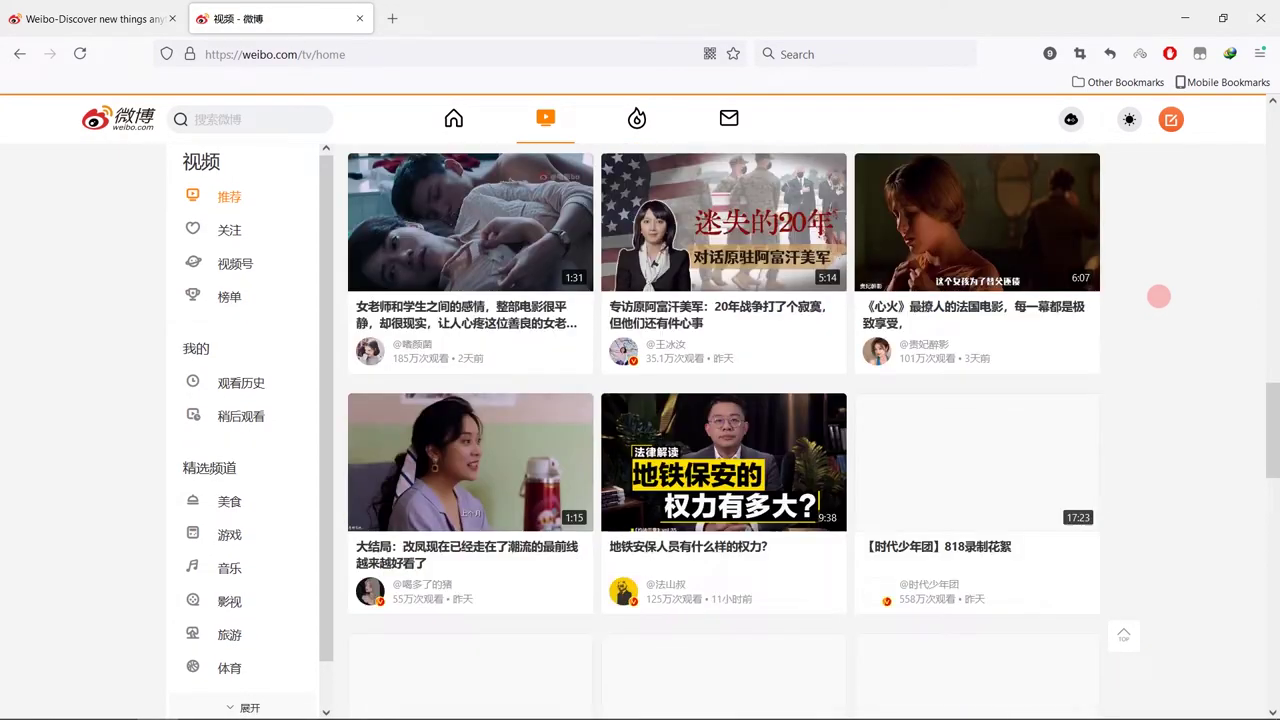
{"action": "scroll", "coordinate": [1158, 297], "scroll_direction": "down", "scroll_amount": 4}
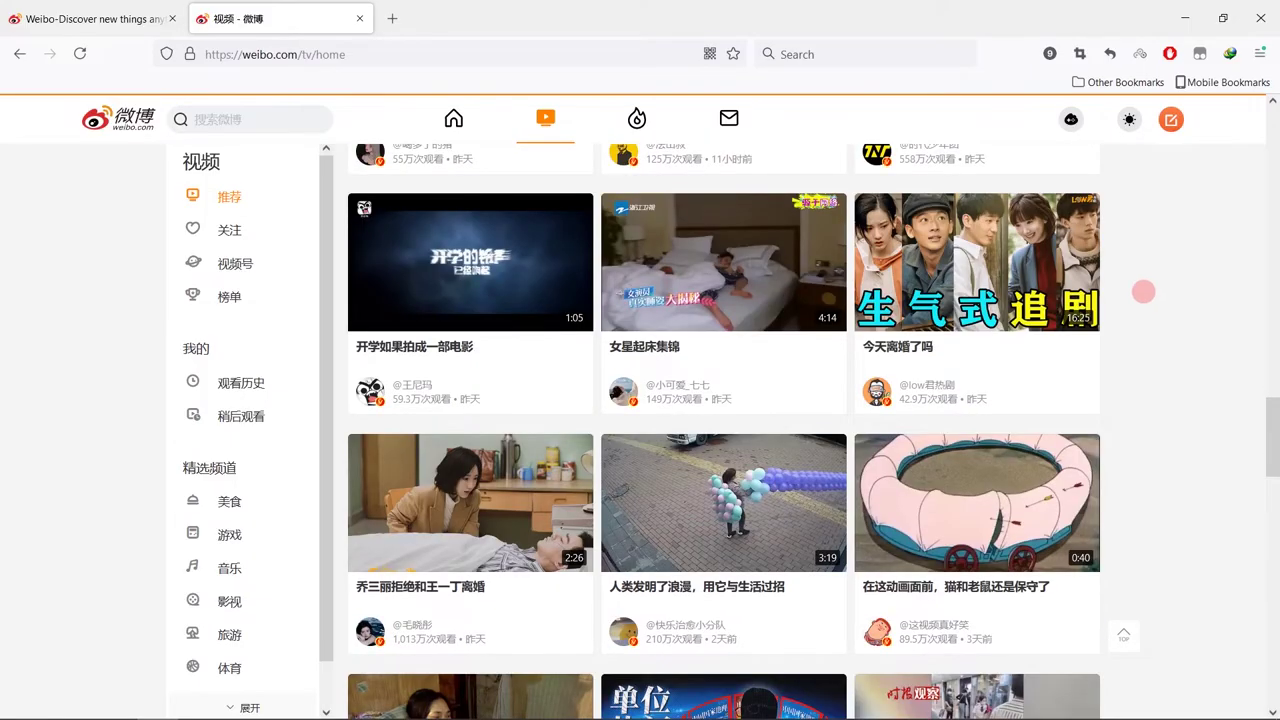
{"action": "left_click", "coordinate": [636, 118]}
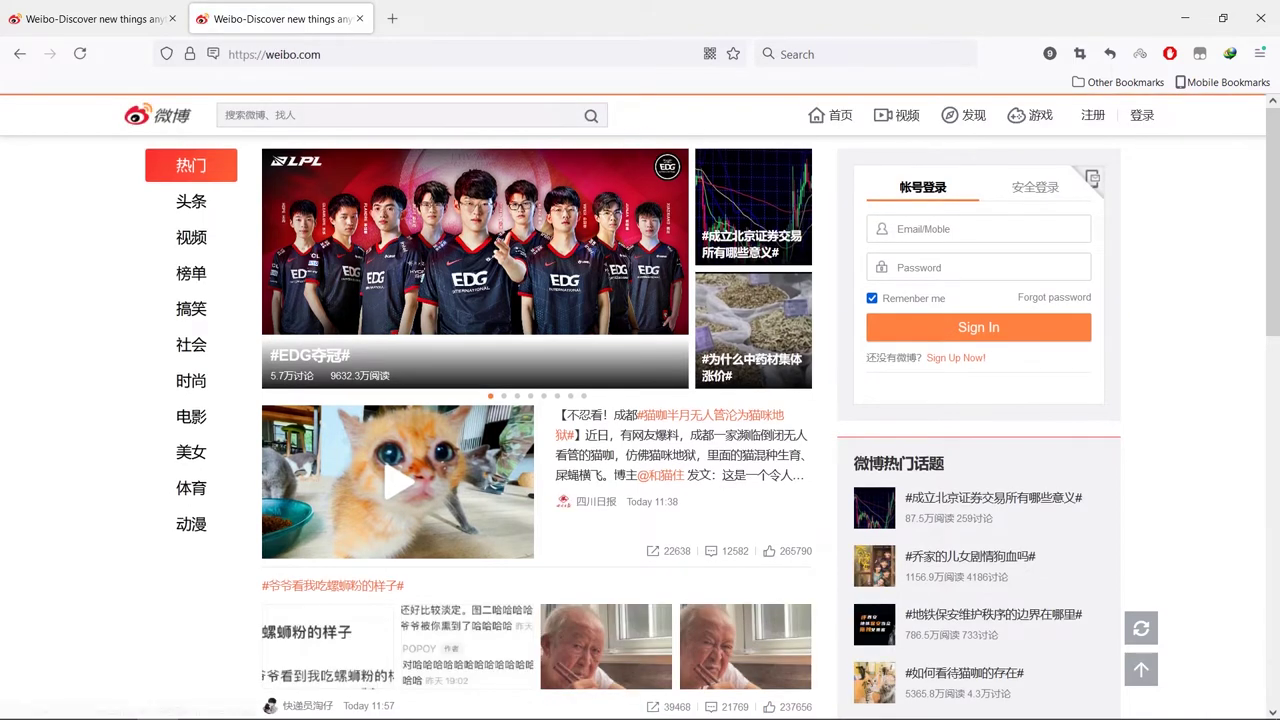
Step: From 发现, skim the 搞笑 feed, then switch to the 电影 category and scroll its feed
{"action": "left_click", "coordinate": [966, 116]}
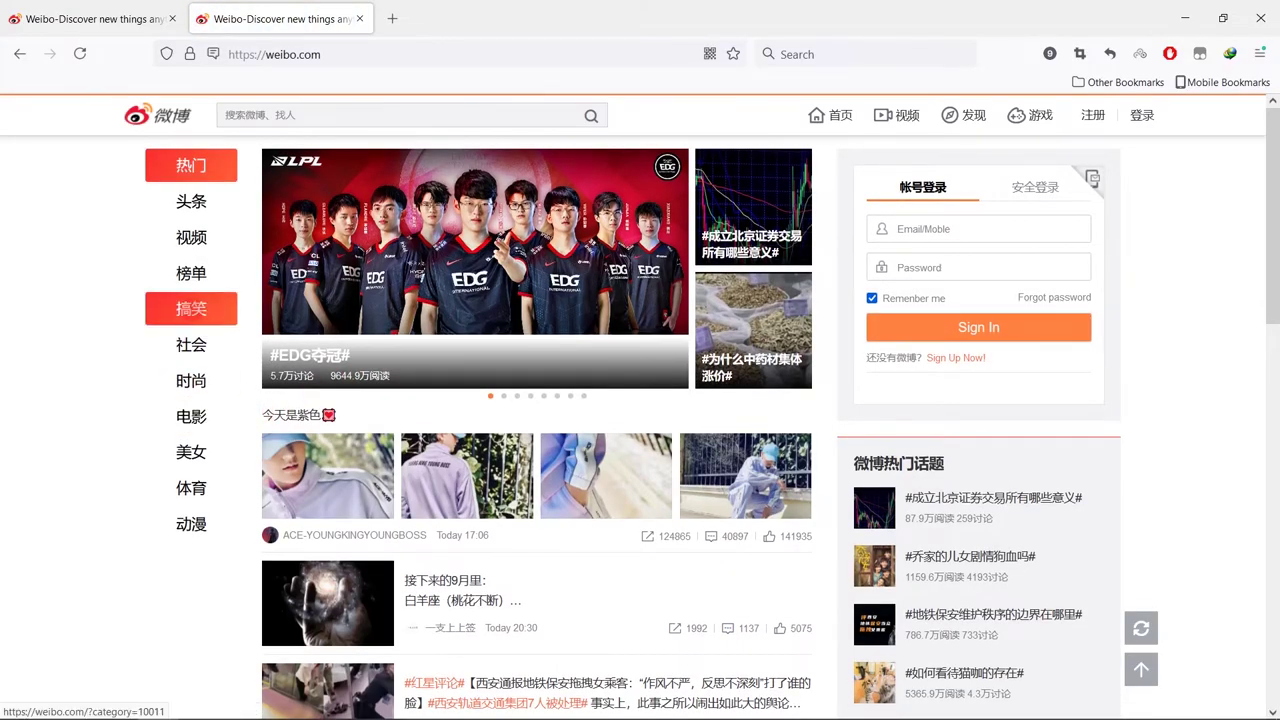
{"action": "left_click", "coordinate": [191, 308]}
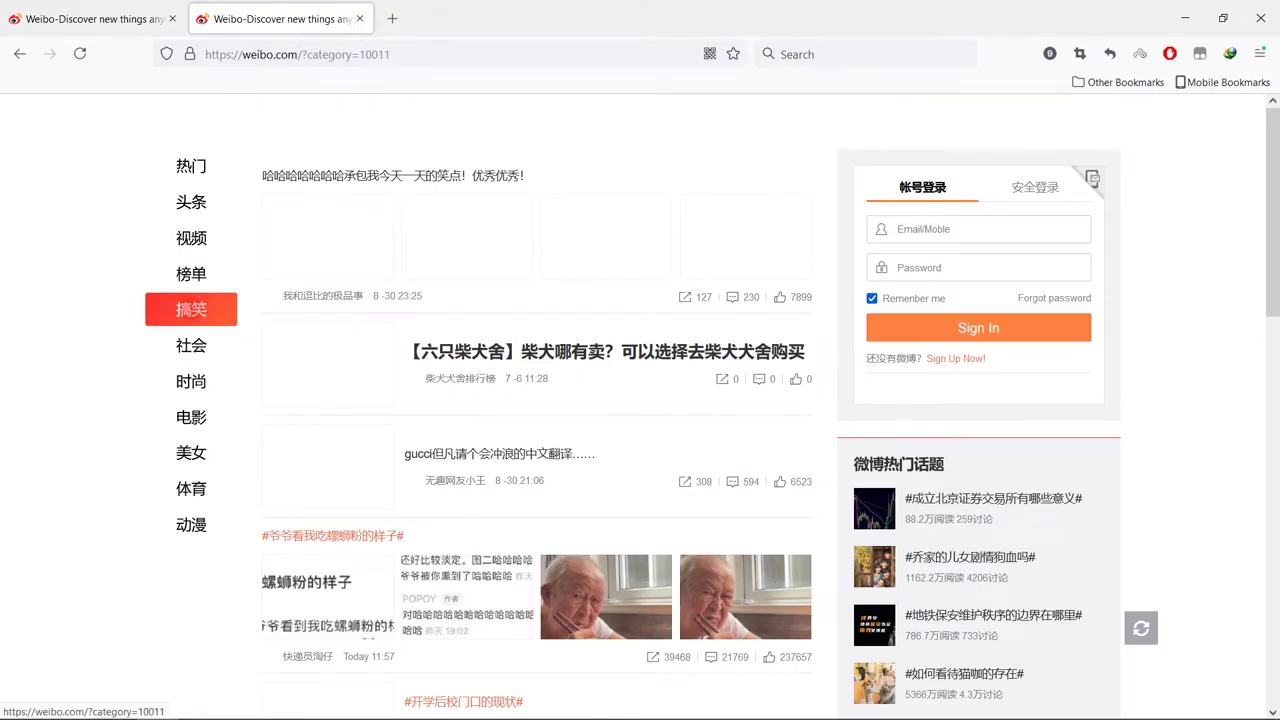
{"action": "scroll", "coordinate": [92, 481], "scroll_direction": "down", "scroll_amount": 6}
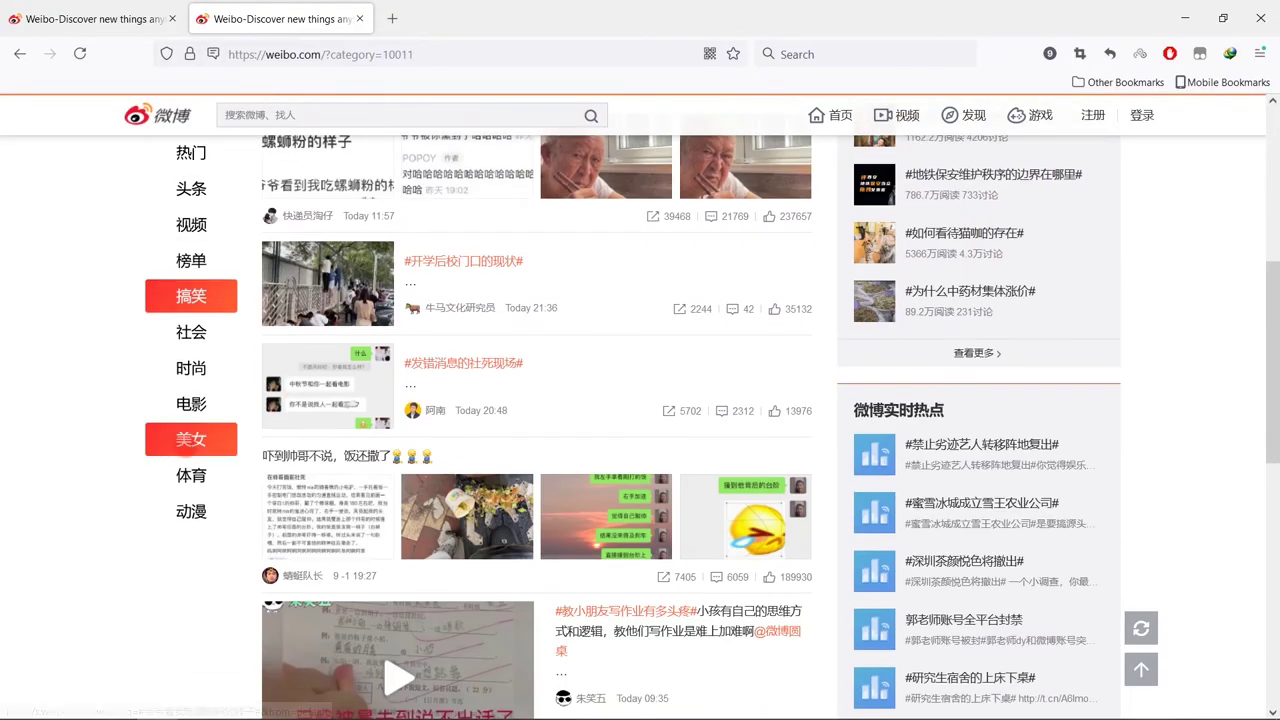
{"action": "scroll", "coordinate": [92, 481], "scroll_direction": "down", "scroll_amount": 6}
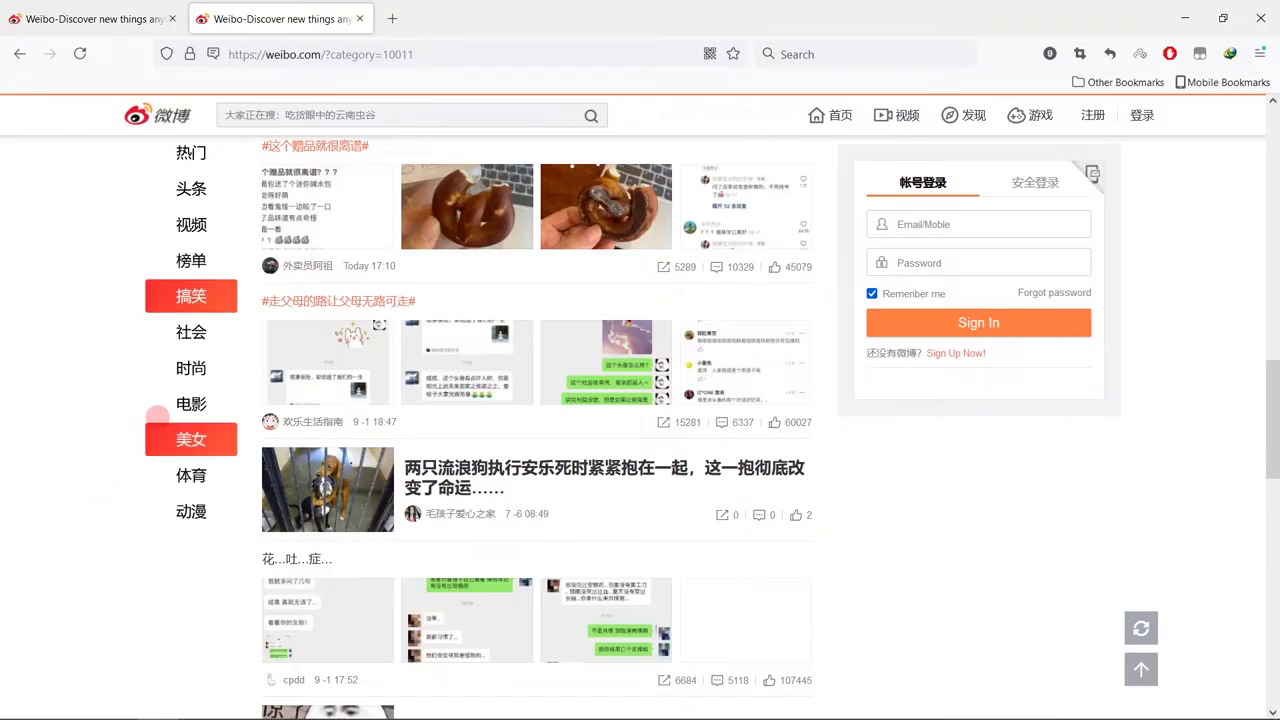
{"action": "left_click", "coordinate": [178, 404]}
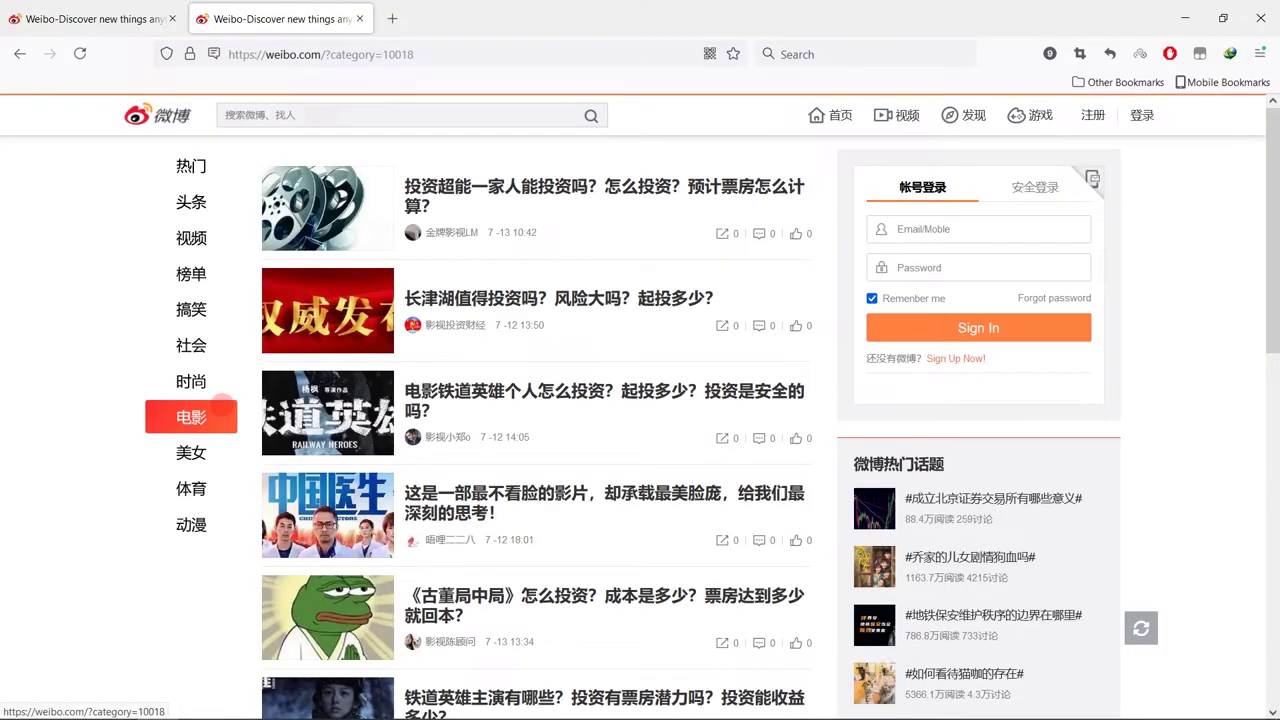
{"action": "scroll", "coordinate": [600, 400], "scroll_direction": "down", "scroll_amount": 10}
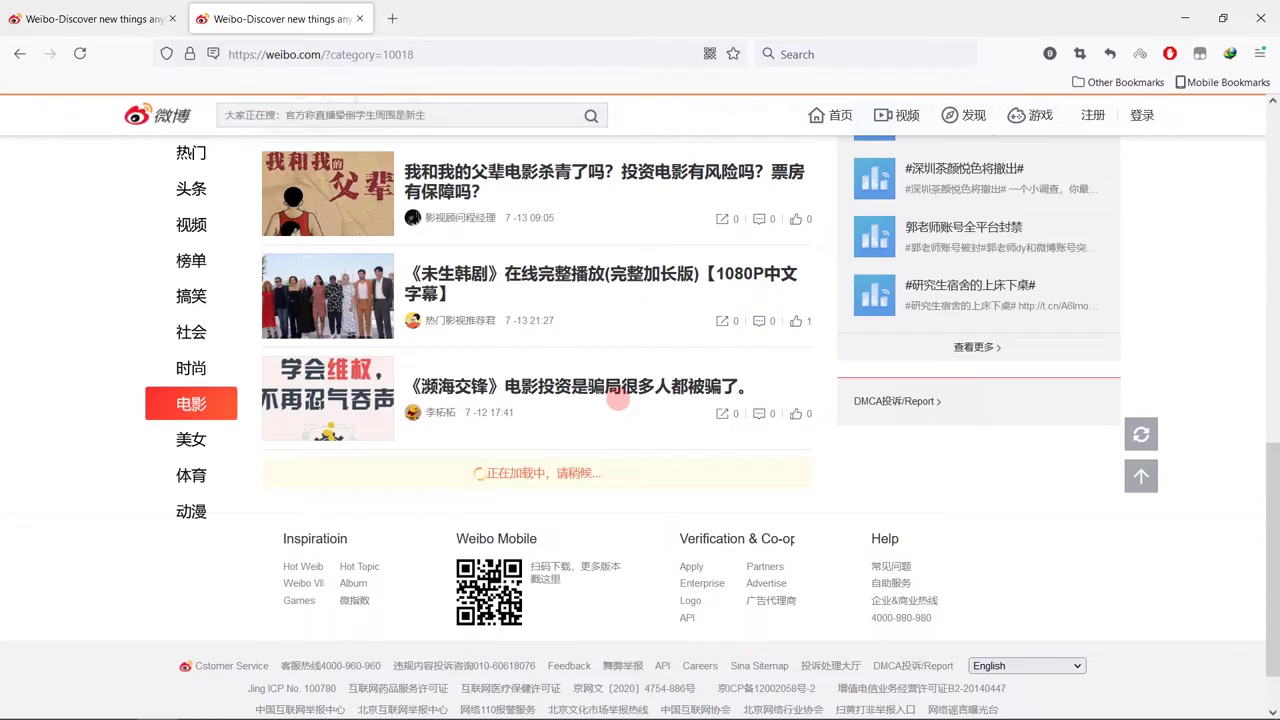
{"action": "scroll", "coordinate": [618, 398], "scroll_direction": "up", "scroll_amount": 8}
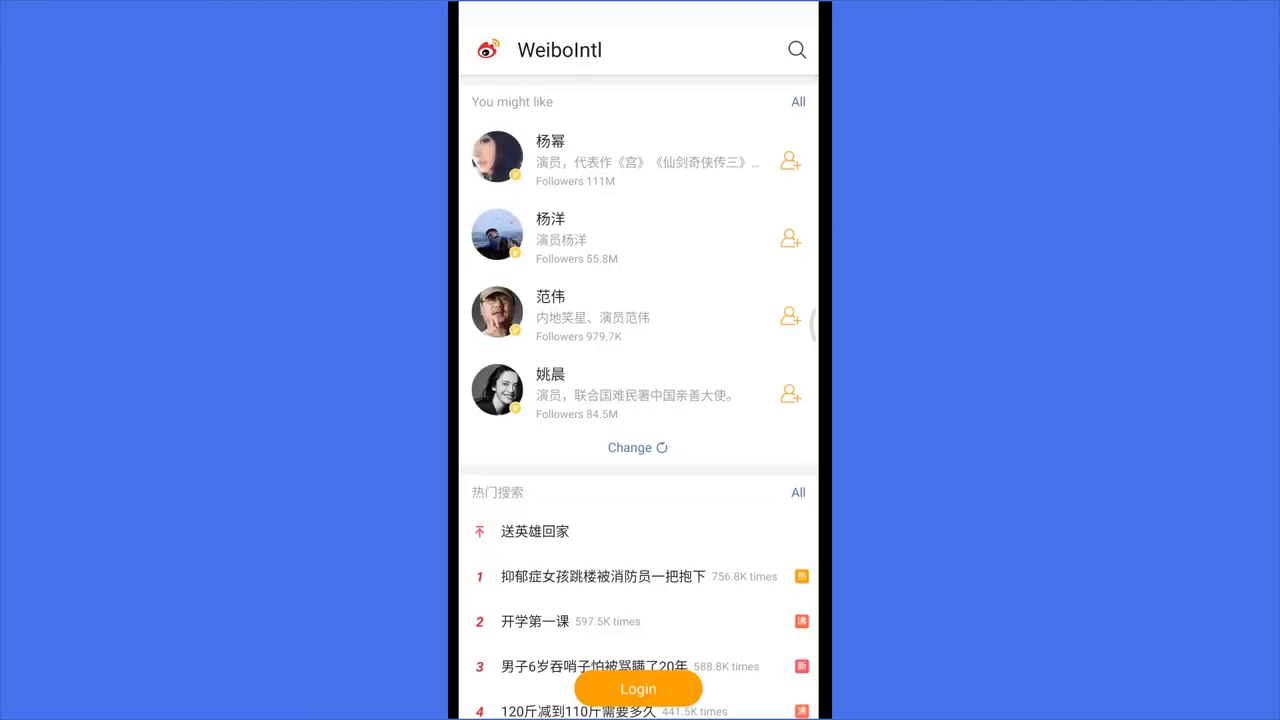
Step: Bring up WeiboIntl's login screen using the orange Login button on the home feed
{"action": "left_click", "coordinate": [662, 689]}
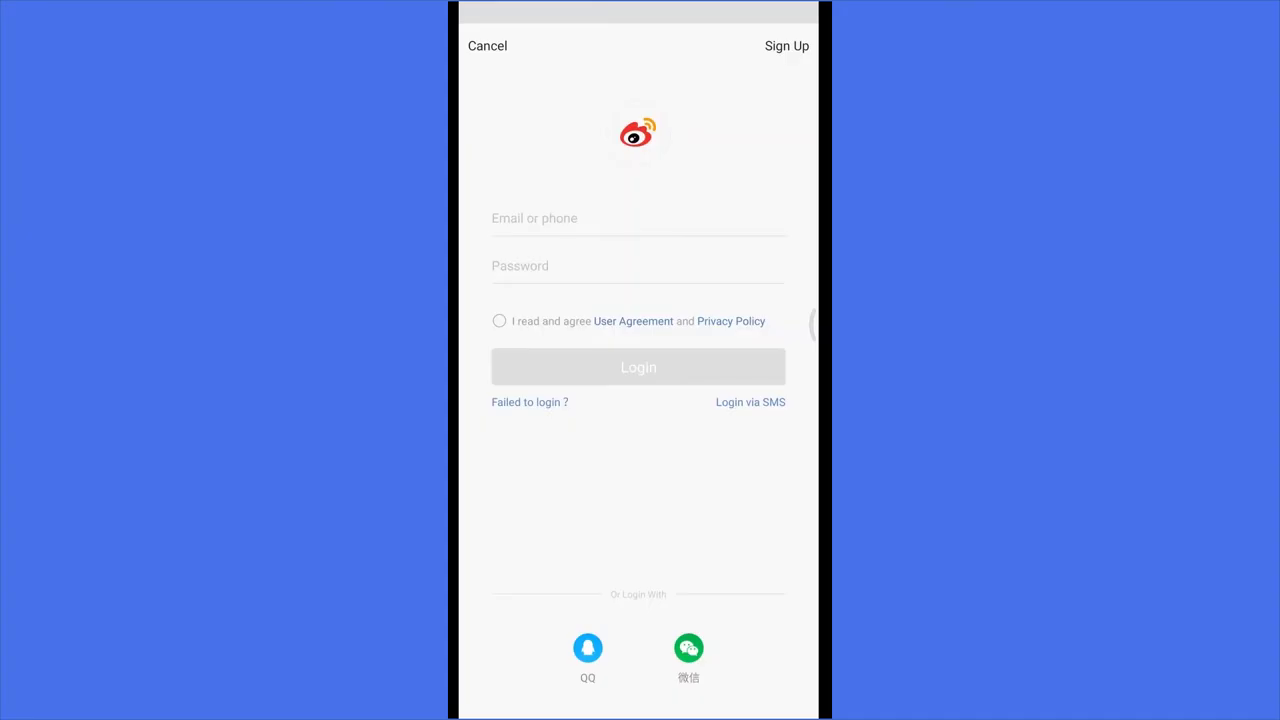
Step: Start a new account sign-up and set the mobile area code to China (+86)
{"action": "left_click", "coordinate": [788, 62]}
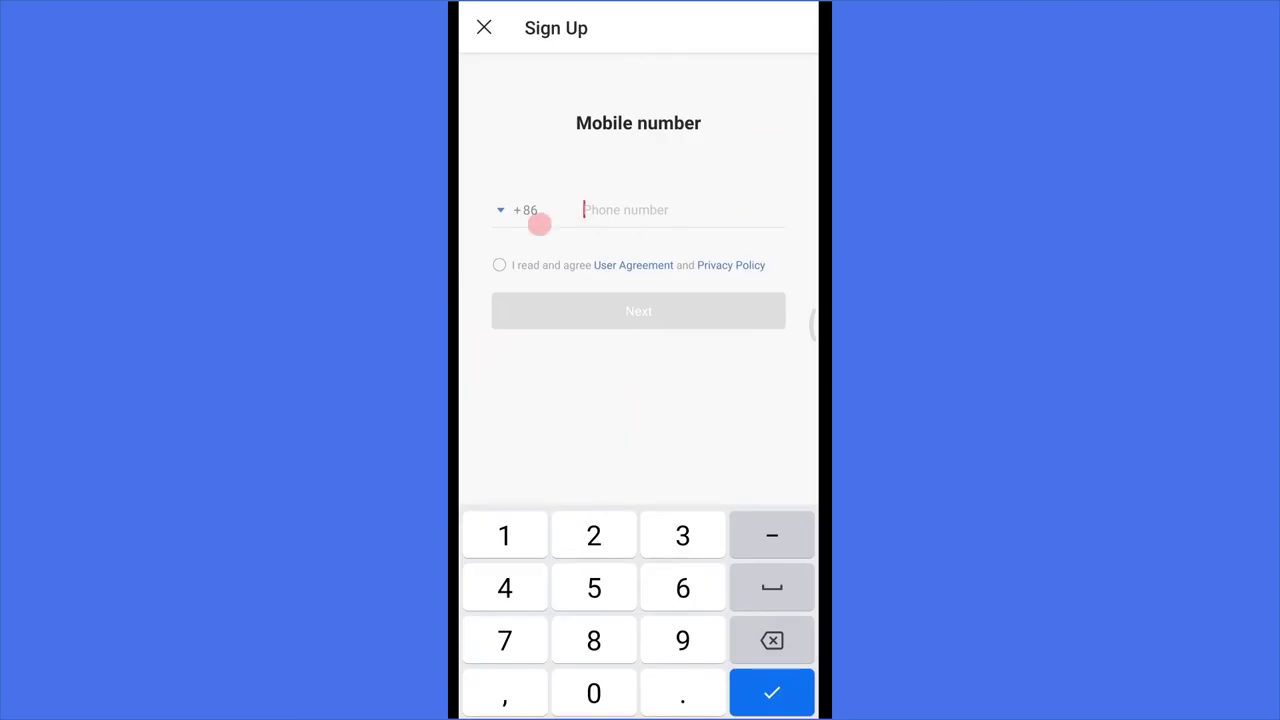
{"action": "left_click", "coordinate": [539, 224]}
{"action": "scroll", "coordinate": [638, 380], "scroll_direction": "down", "scroll_amount": 5}
{"action": "scroll", "coordinate": [638, 380], "scroll_direction": "up", "scroll_amount": 5}
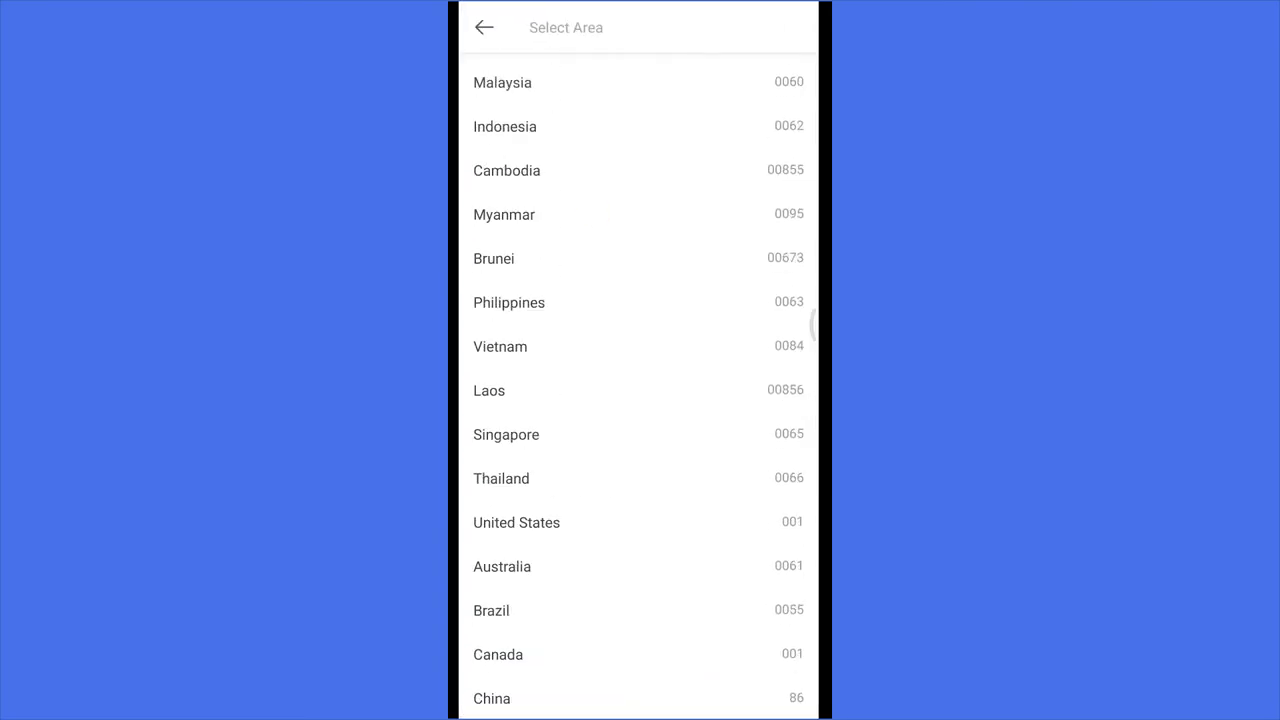
{"action": "scroll", "coordinate": [638, 380], "scroll_direction": "down", "scroll_amount": 5}
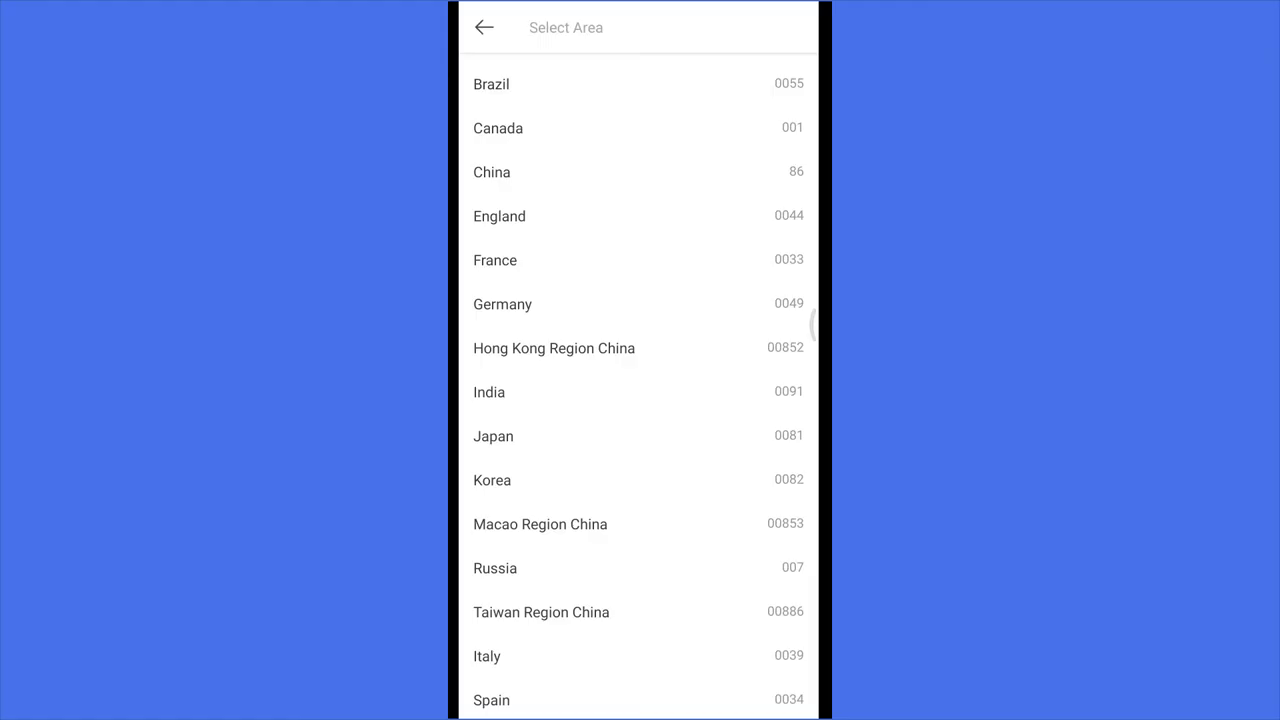
{"action": "left_click", "coordinate": [491, 172]}
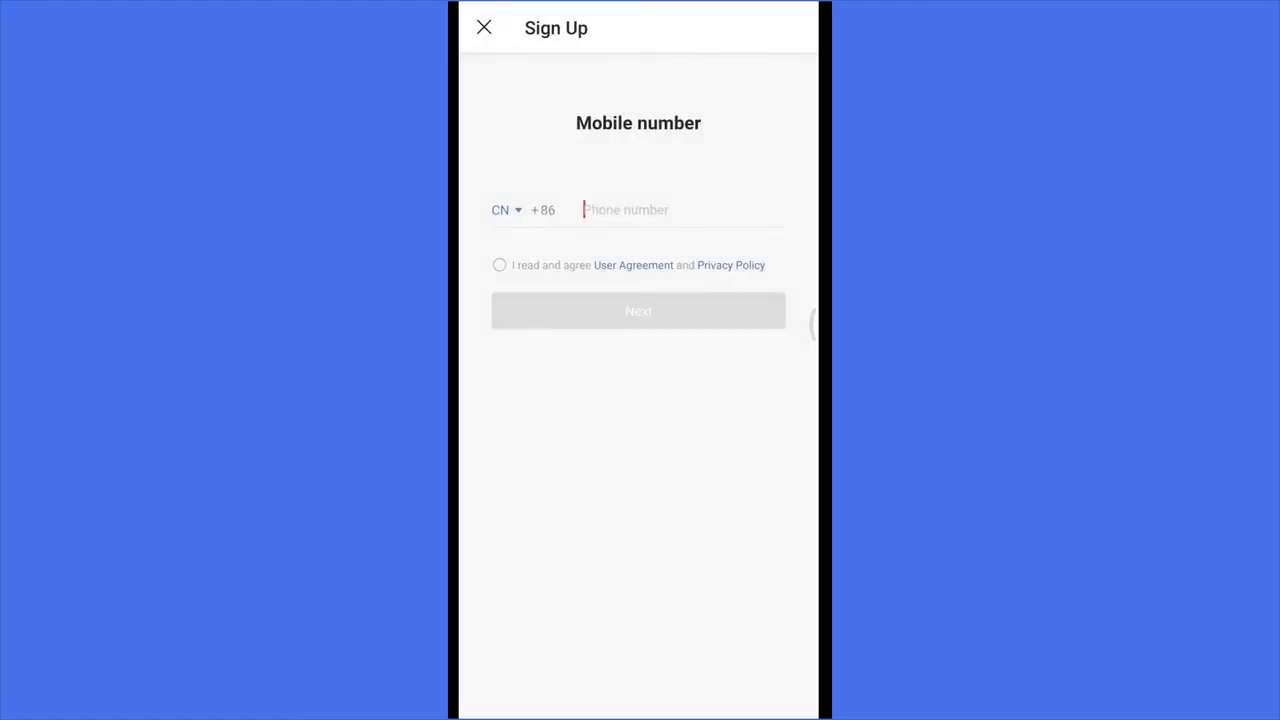
Step: Enter the phone number, accept the user agreement, and confirm sending the verification code
{"action": "type", "text": "1"}
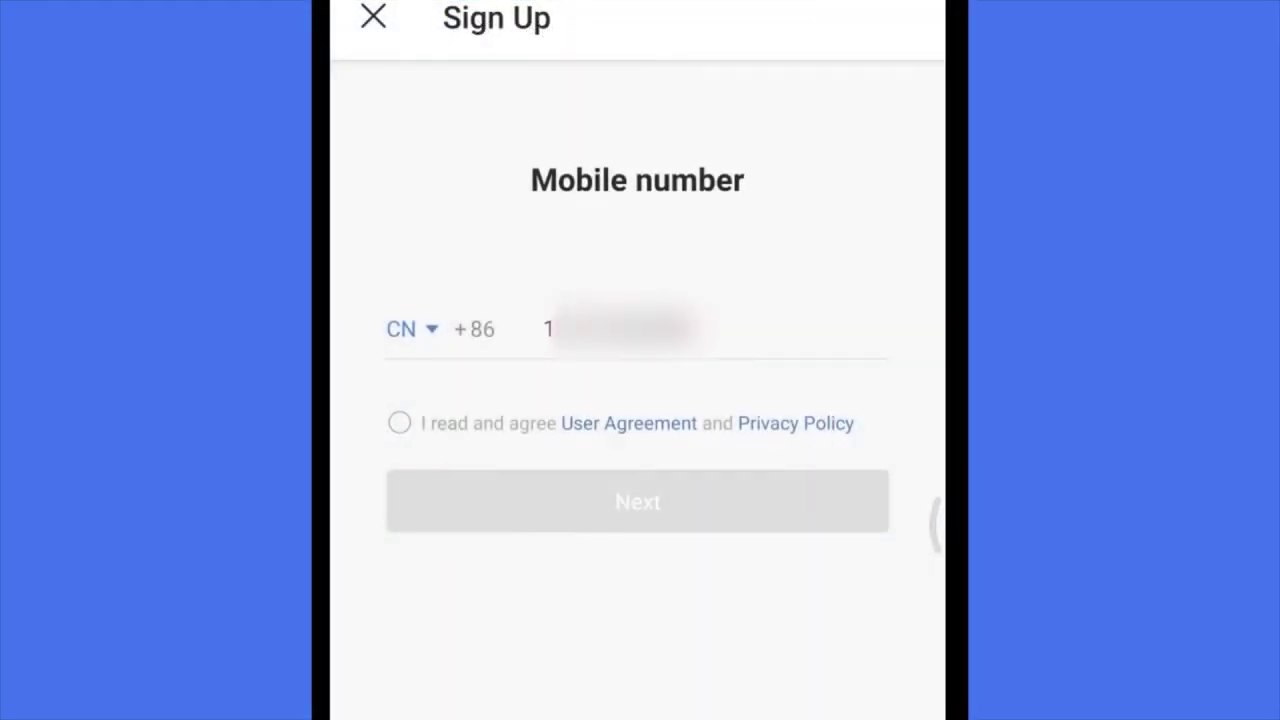
{"action": "left_click", "coordinate": [400, 423]}
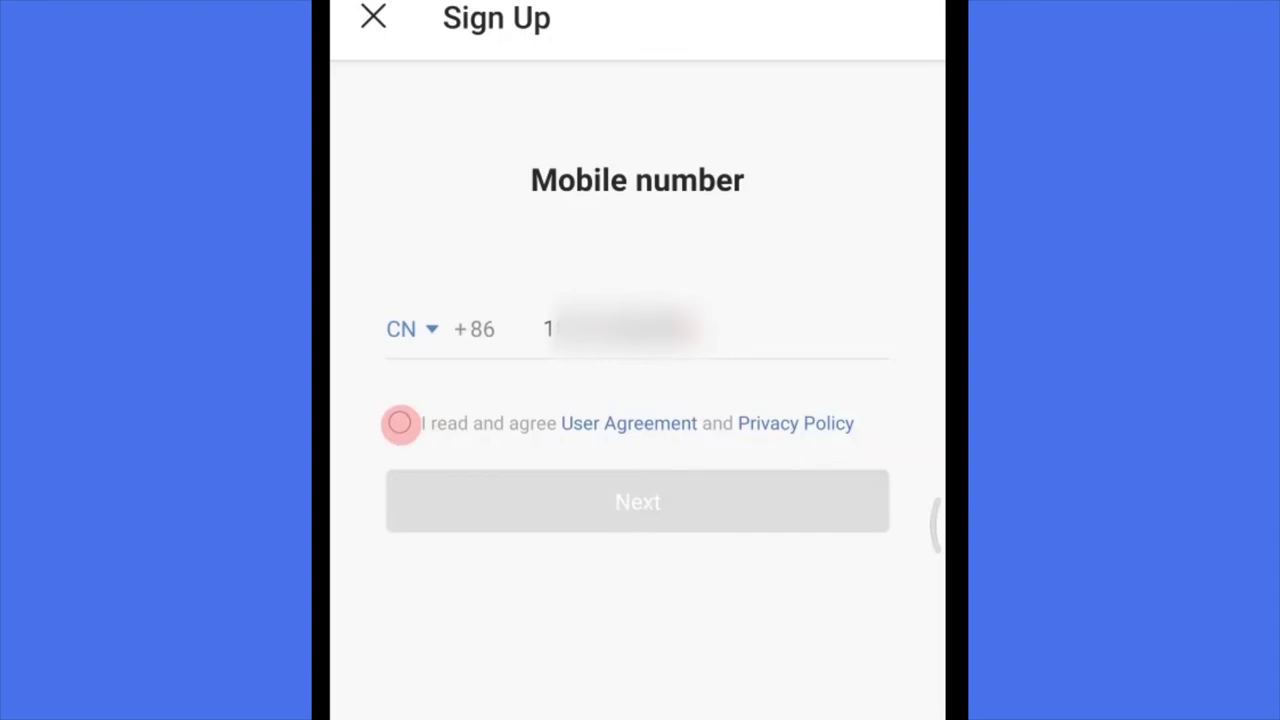
{"action": "left_click", "coordinate": [637, 500]}
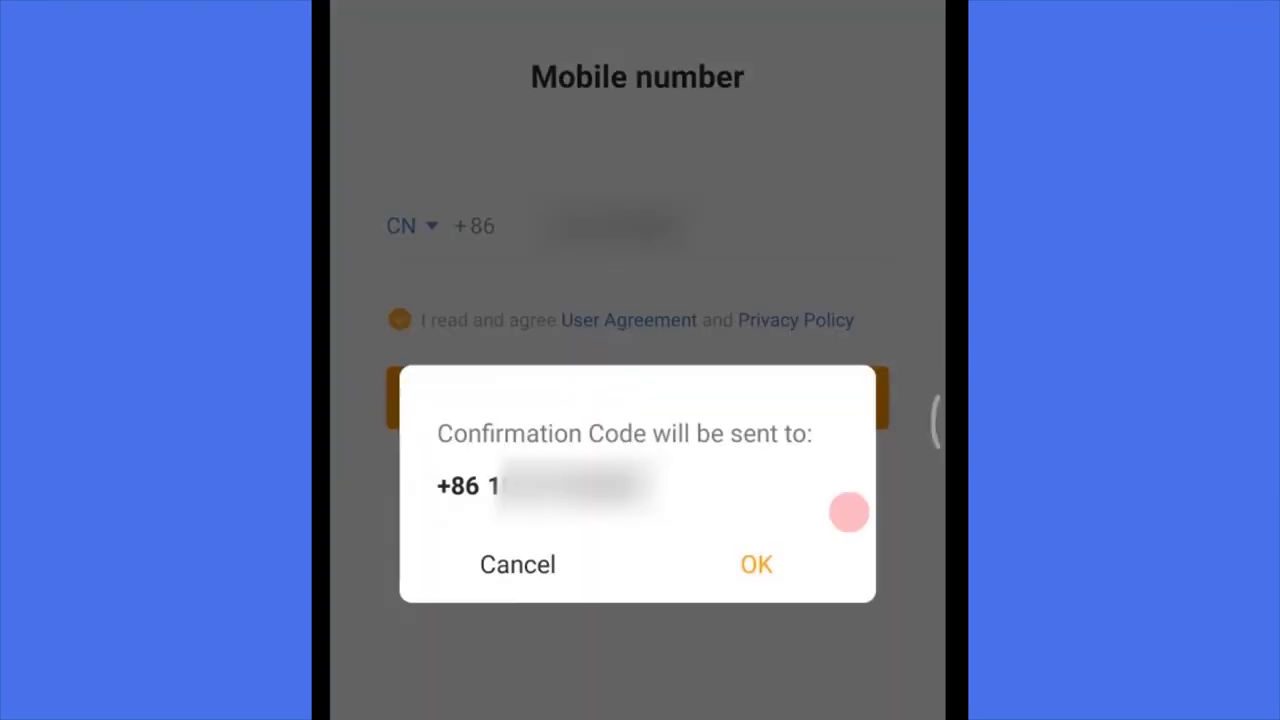
{"action": "left_click", "coordinate": [762, 555]}
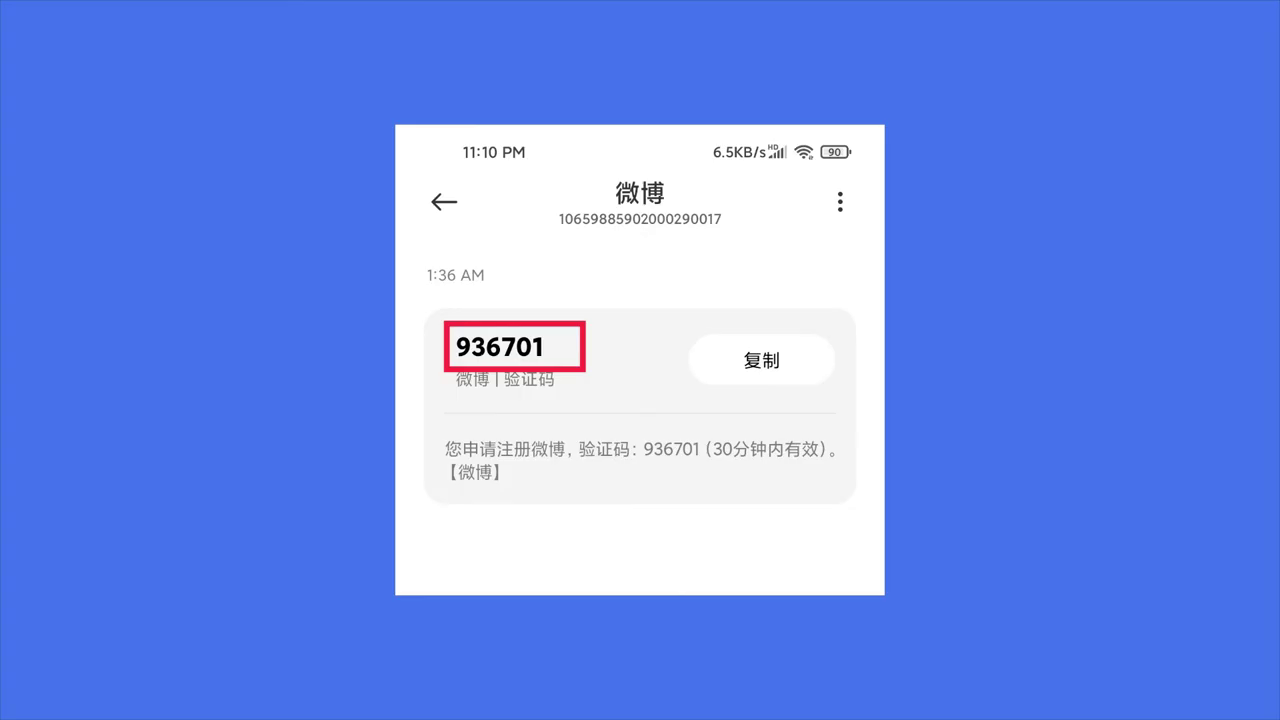
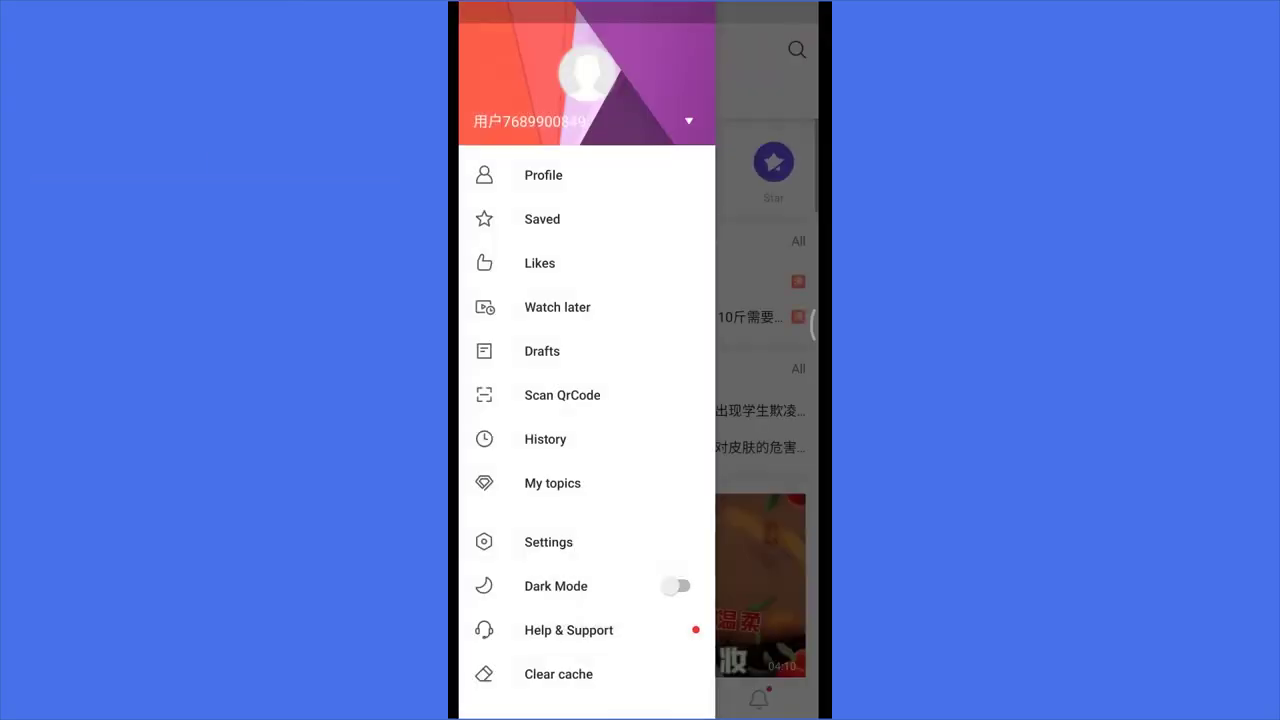
Step: Enter the texted confirmation code, then close the account side menu on the new feed
{"action": "key", "text": "Escape"}
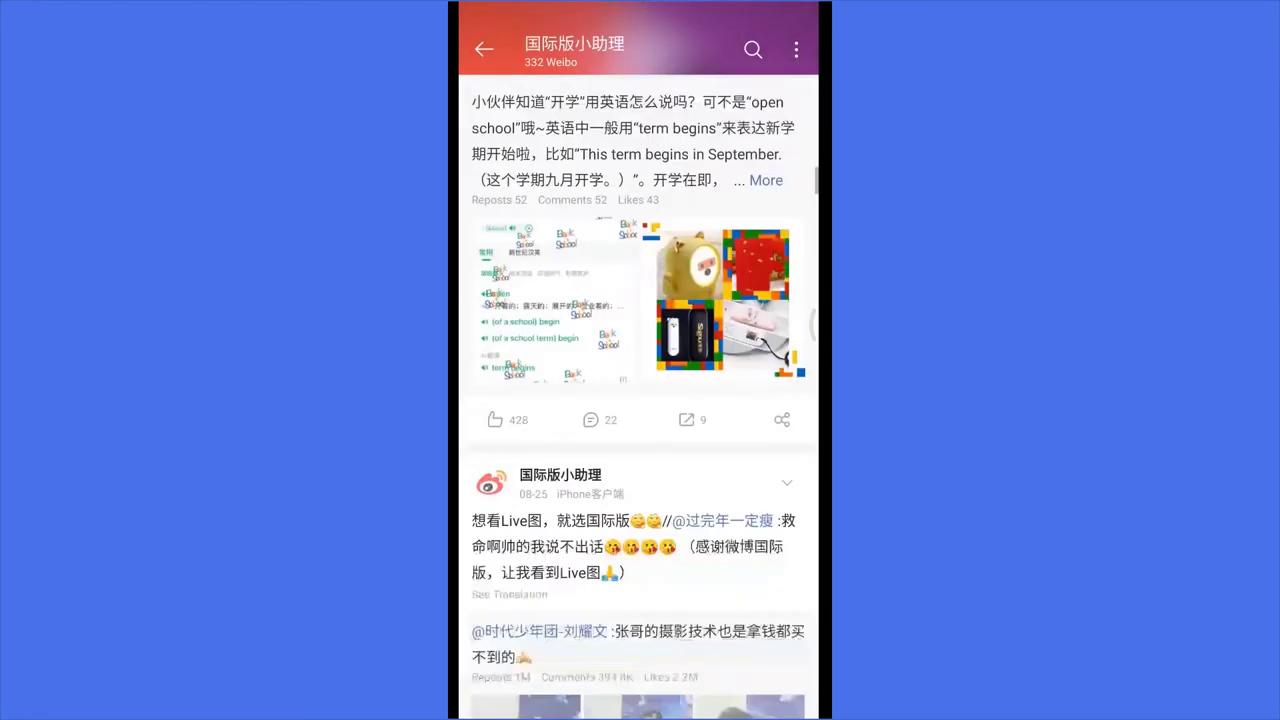
{"action": "scroll", "coordinate": [640, 400], "scroll_direction": "up", "scroll_amount": 10}
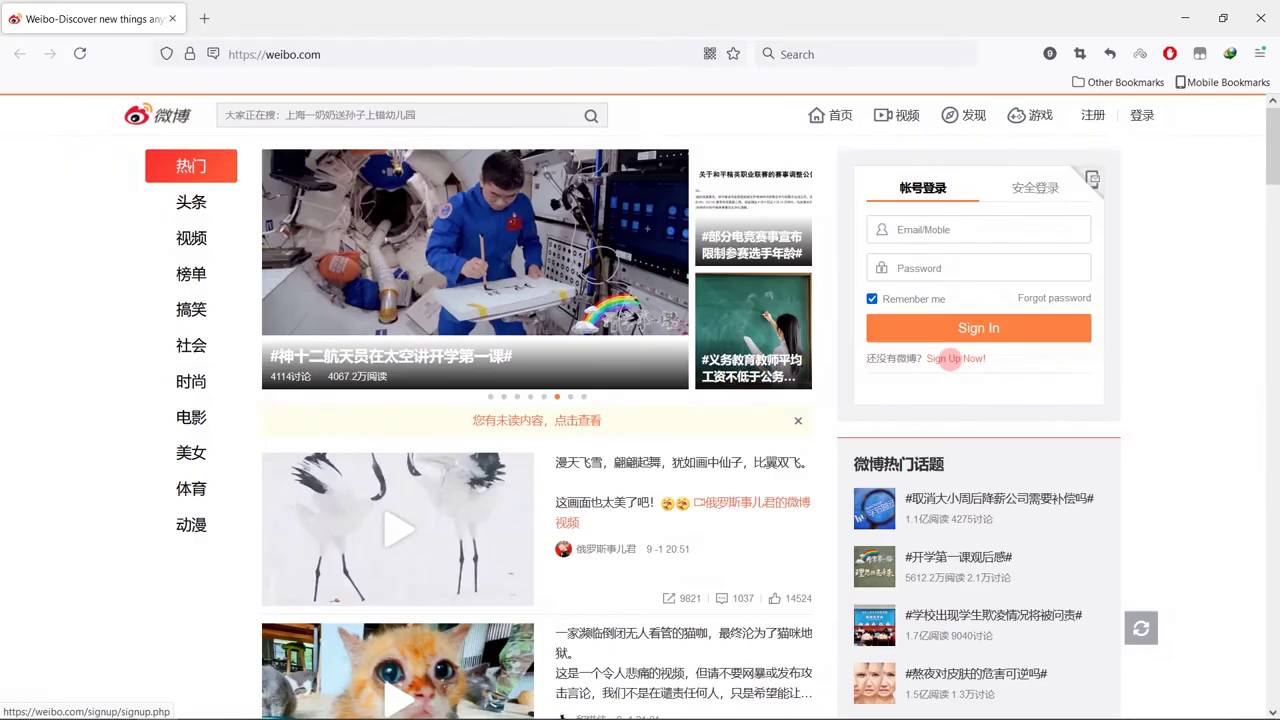
Step: Open the Personal Account sign-up form and browse the country-code list, keeping China (0086)
{"action": "left_click", "coordinate": [700, 357]}
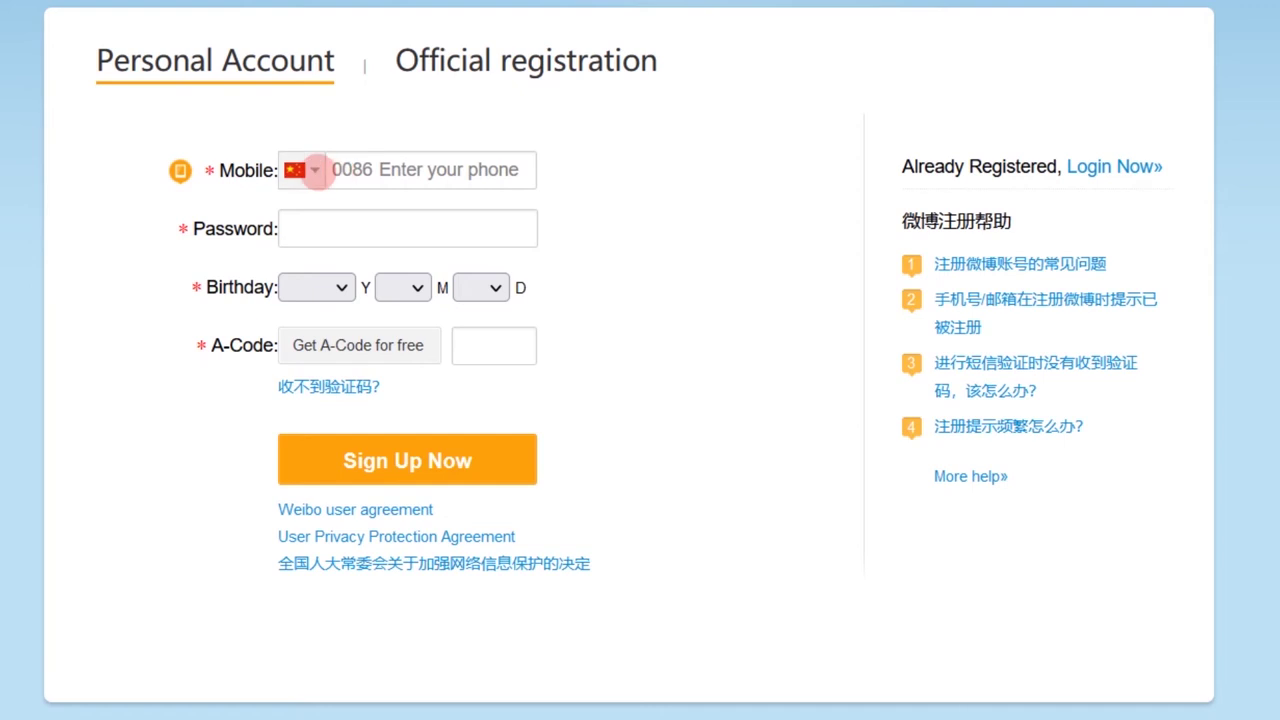
{"action": "left_click", "coordinate": [314, 171]}
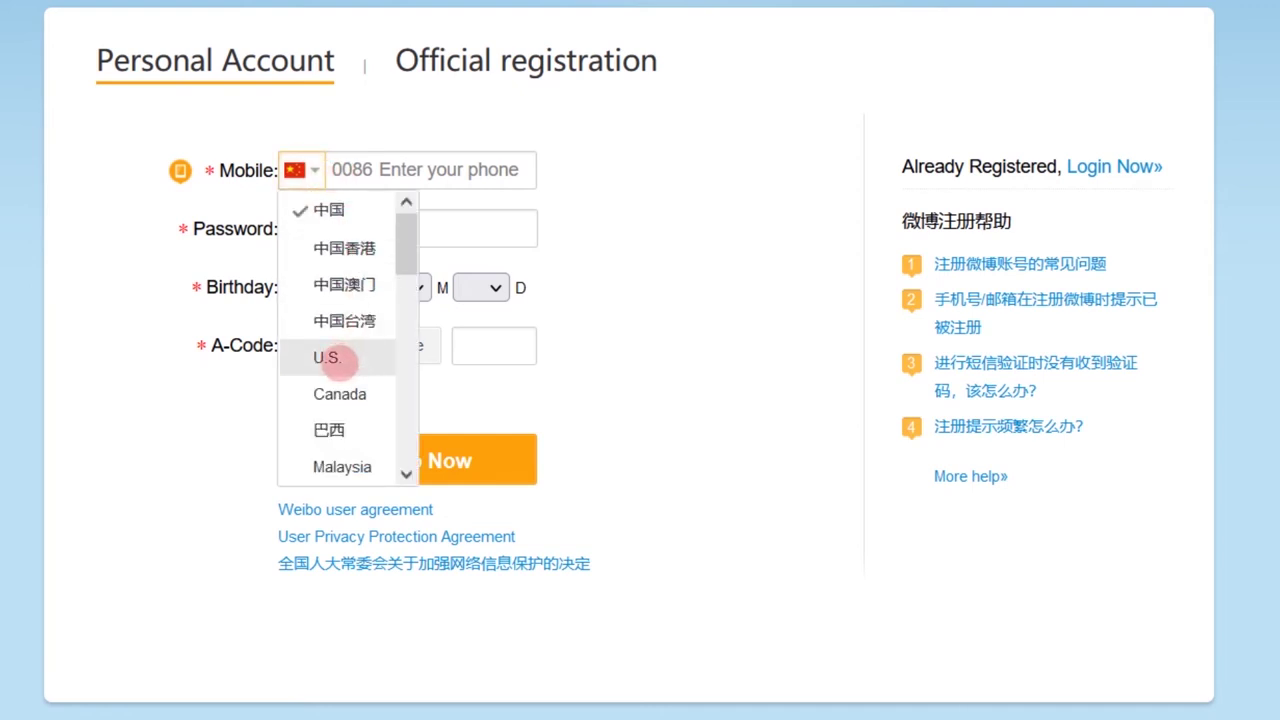
{"action": "scroll", "coordinate": [336, 360], "scroll_direction": "down", "scroll_amount": 1}
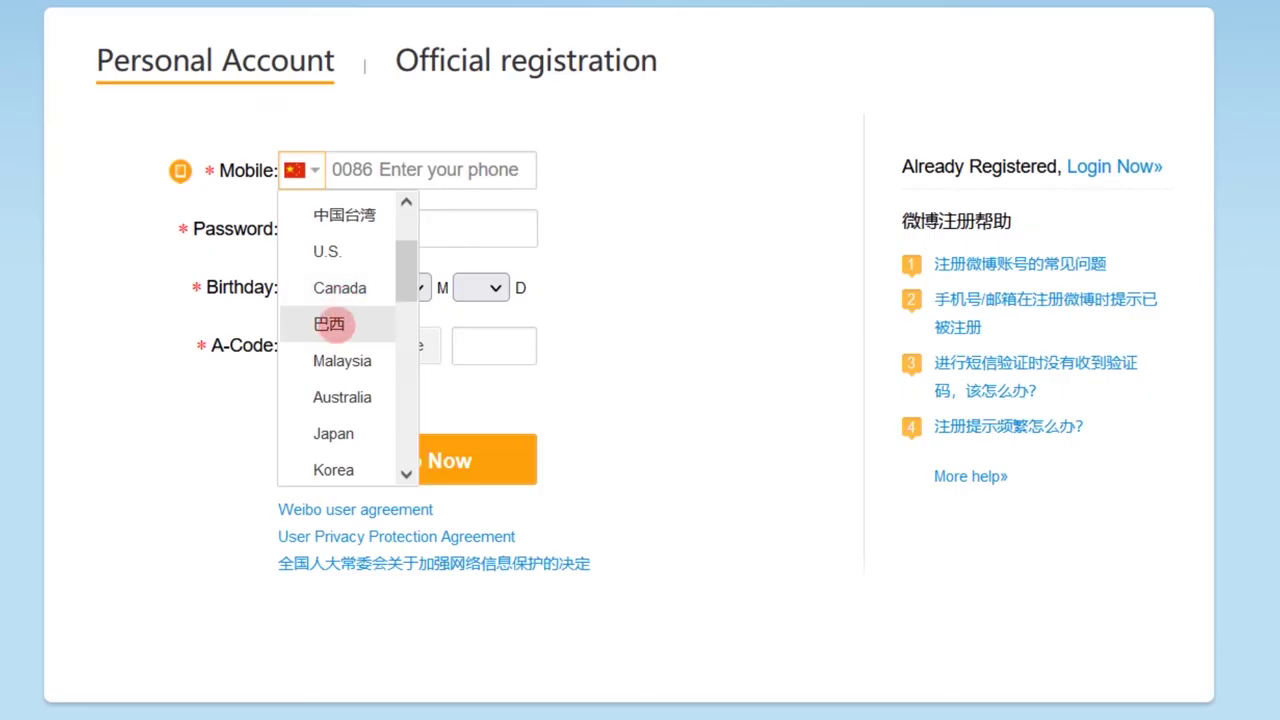
{"action": "scroll", "coordinate": [330, 325], "scroll_direction": "up", "scroll_amount": 1}
{"action": "scroll", "coordinate": [330, 340], "scroll_direction": "down", "scroll_amount": 1}
{"action": "left_click", "coordinate": [443, 224]}
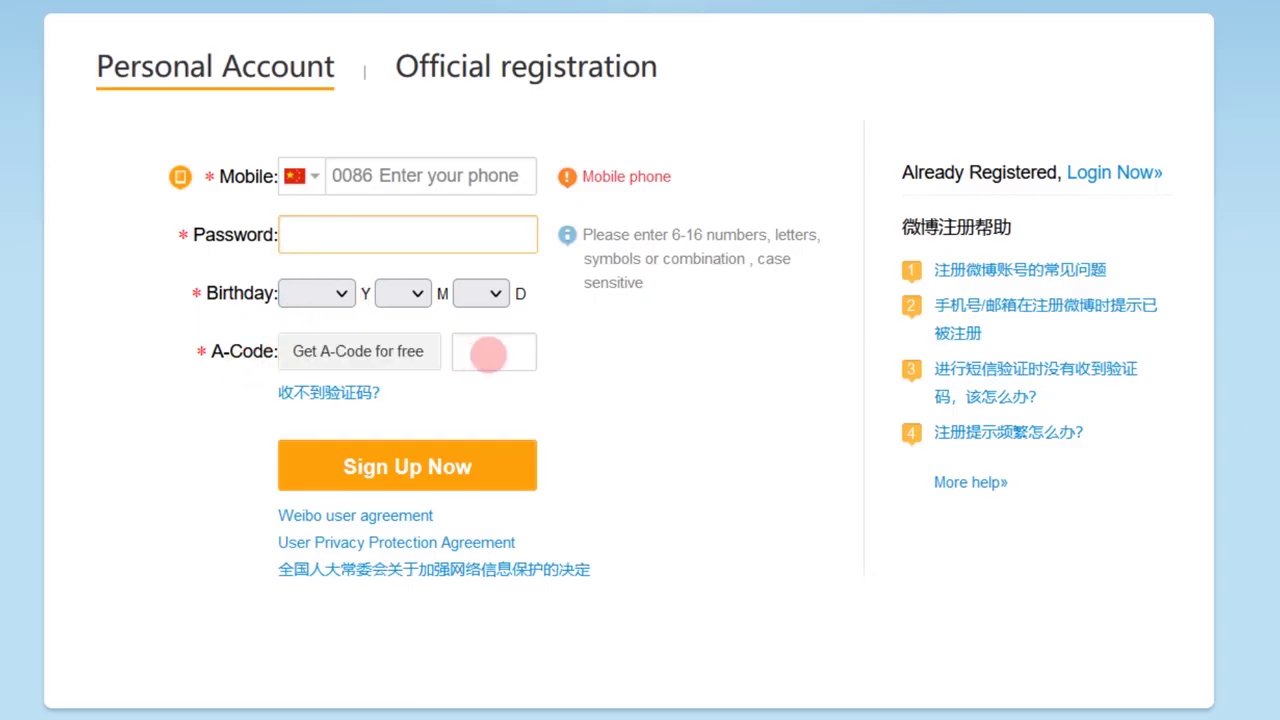
Step: Focus the A-Code field to start entering the SMS activation code
{"action": "left_click", "coordinate": [490, 354]}
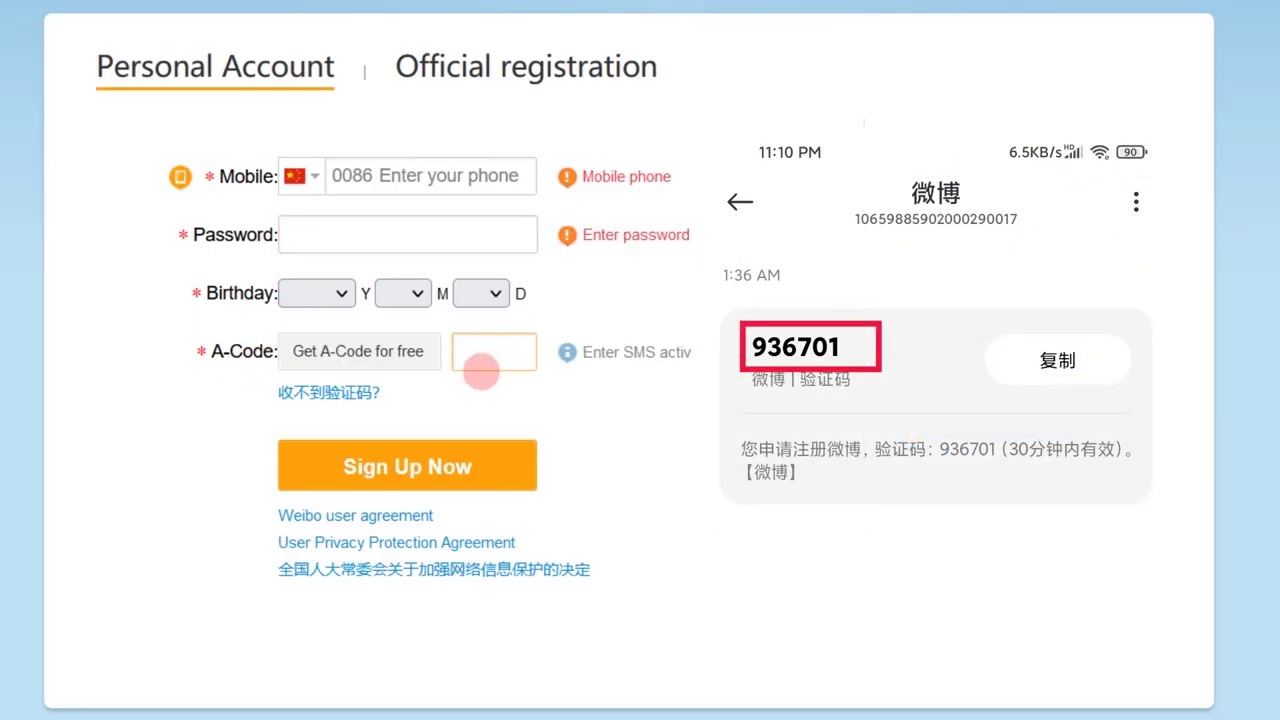